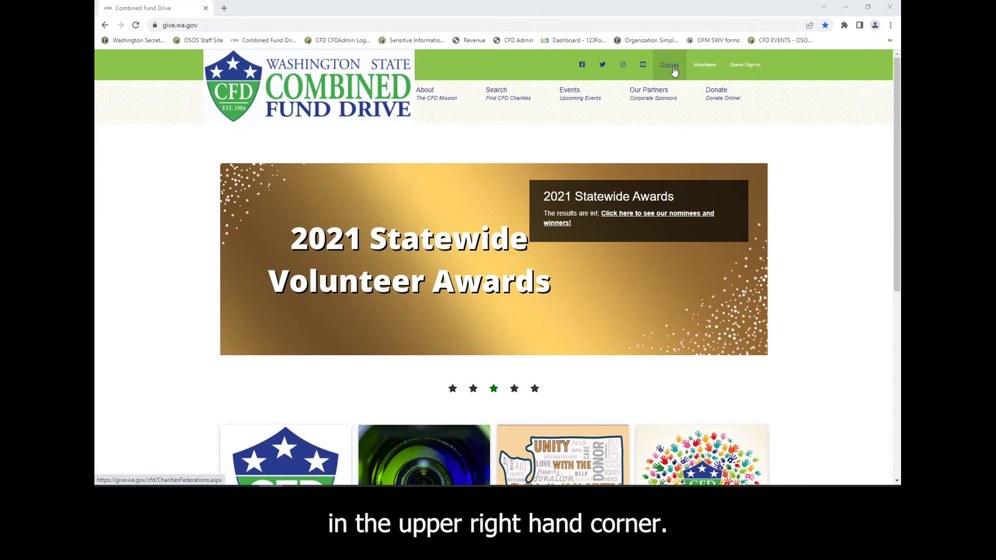
Go to Charities, choose Returning Members, and sign in with the saved charity credentials.
click(670, 66)
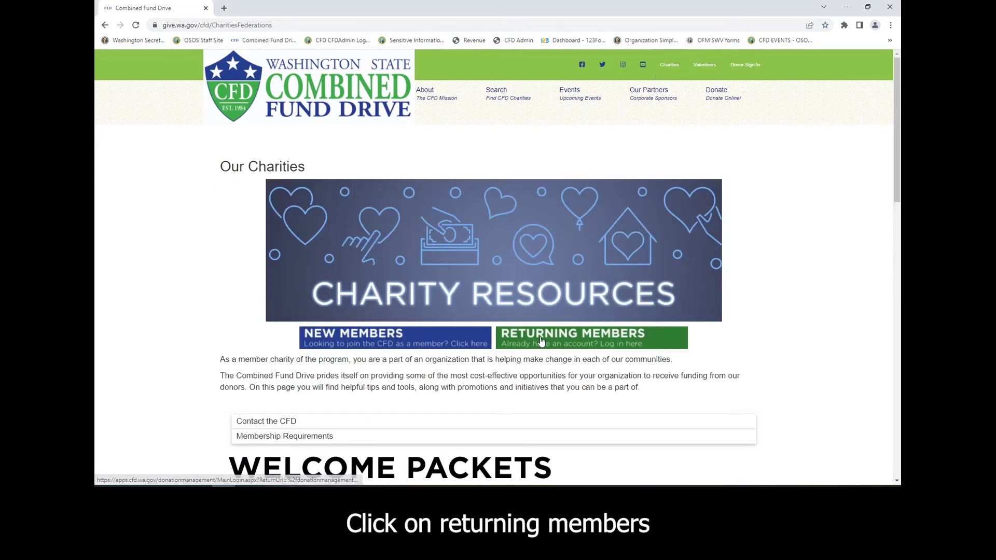
click(540, 340)
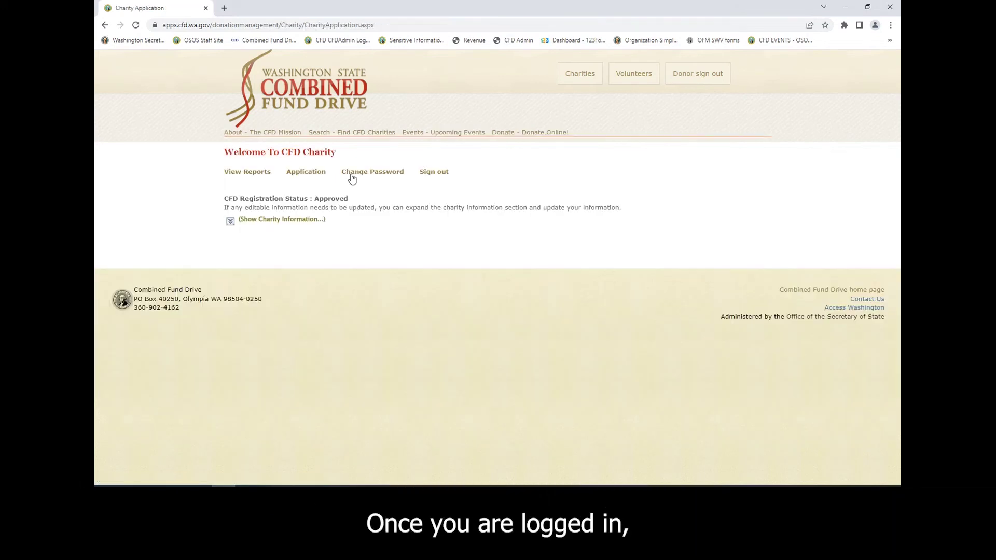
Expand the charity's Secretary of State solicitation profile and scroll through its fields.
click(283, 220)
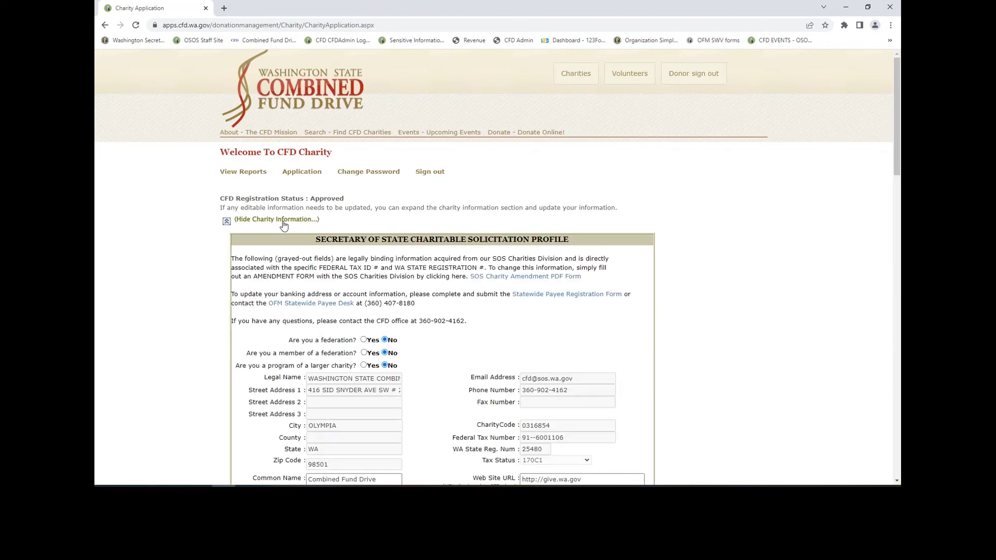
scroll(434, 324, down, 1)
scroll(434, 324, down, 1)
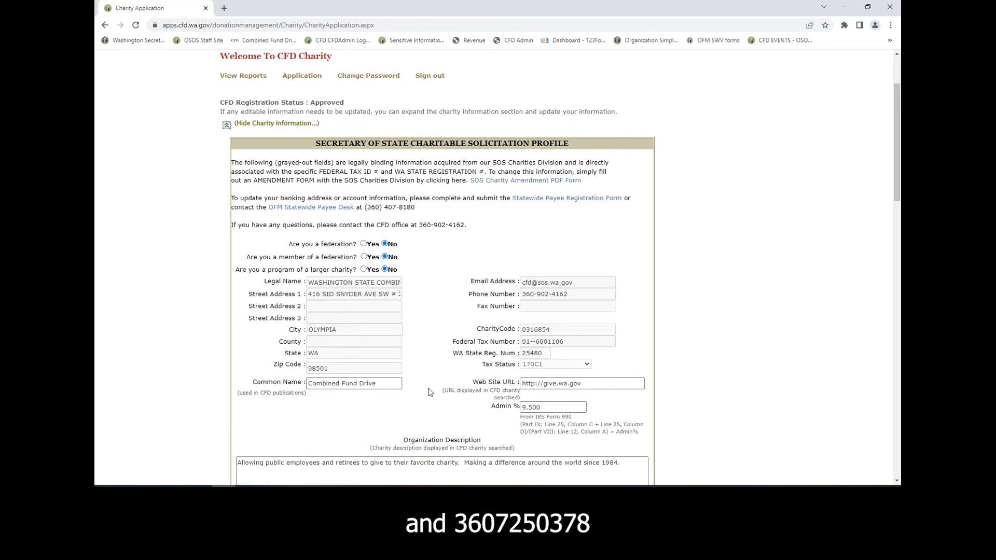
Scroll to the Combined Fund Drive Profile and highlight the Donation Distribution Address Information heading.
scroll(428, 392, down, 3)
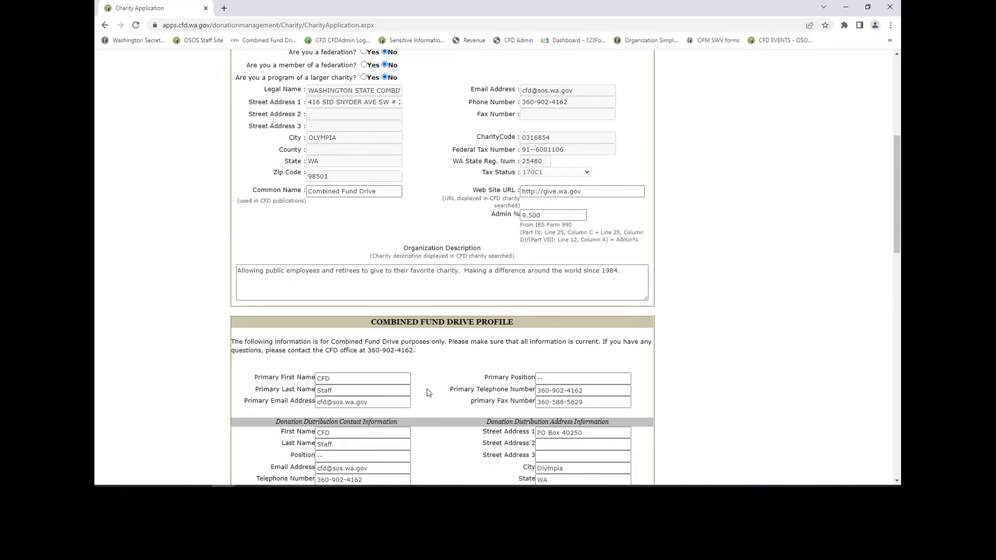
scroll(428, 392, down, 1)
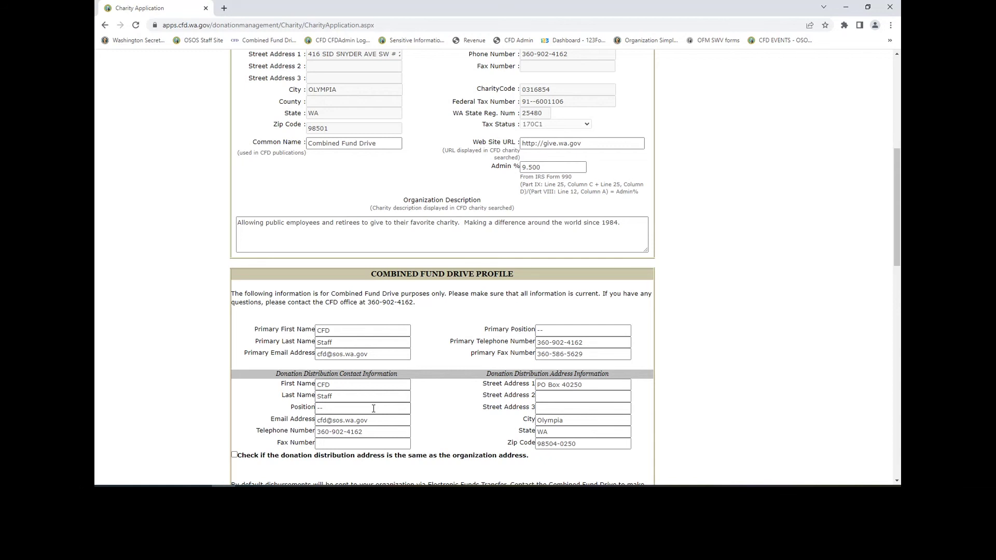
scroll(411, 421, down, 1)
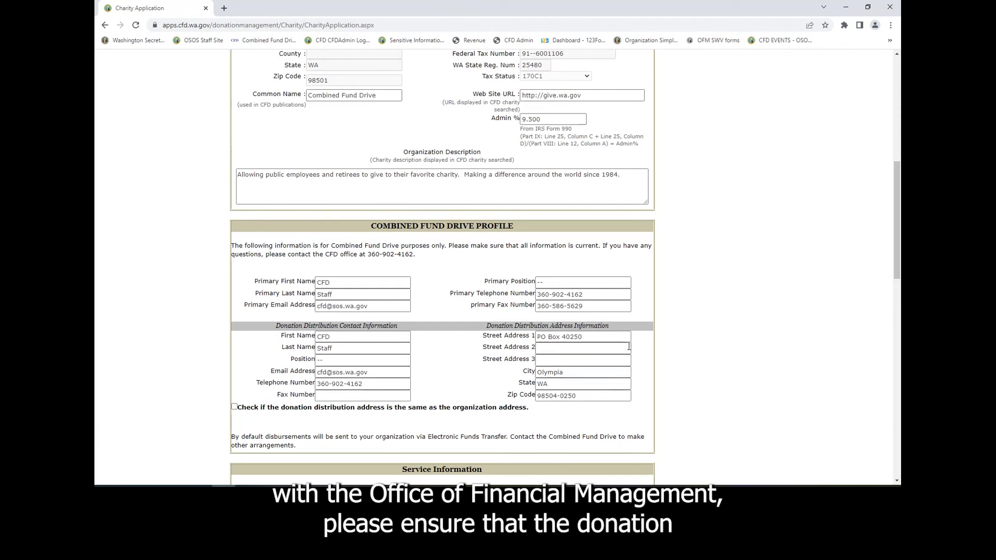
drag(487, 327, 610, 323)
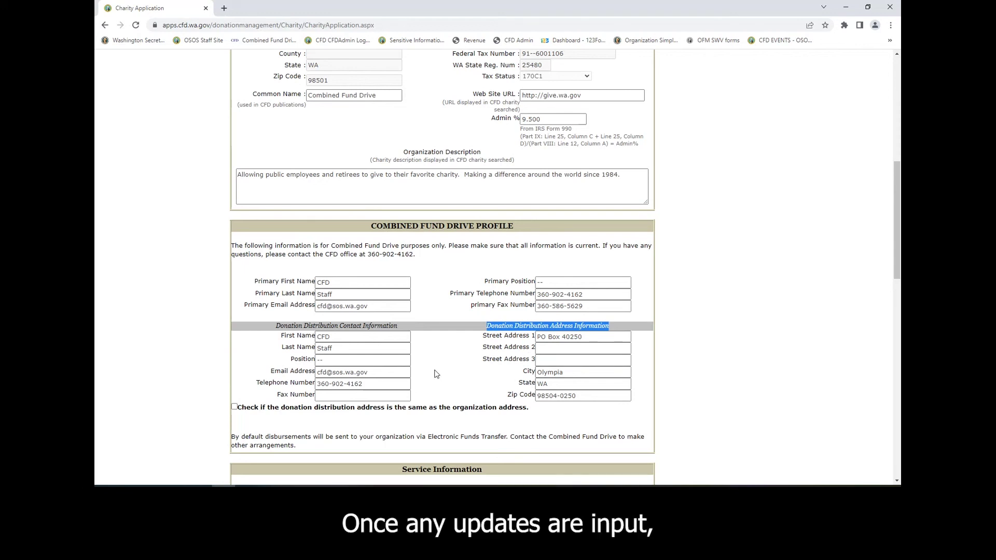
scroll(435, 373, down, 3)
scroll(650, 385, down, 1)
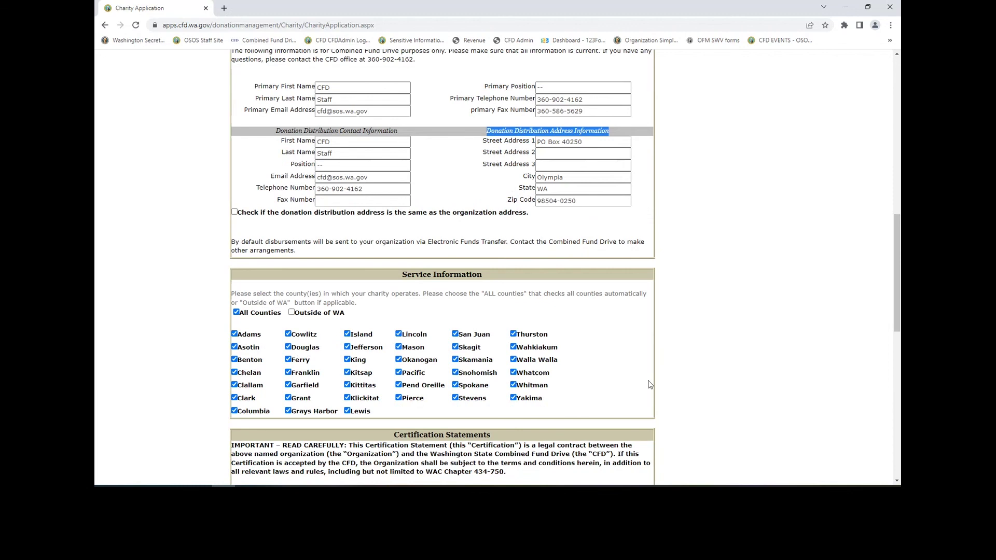
scroll(650, 384, down, 12)
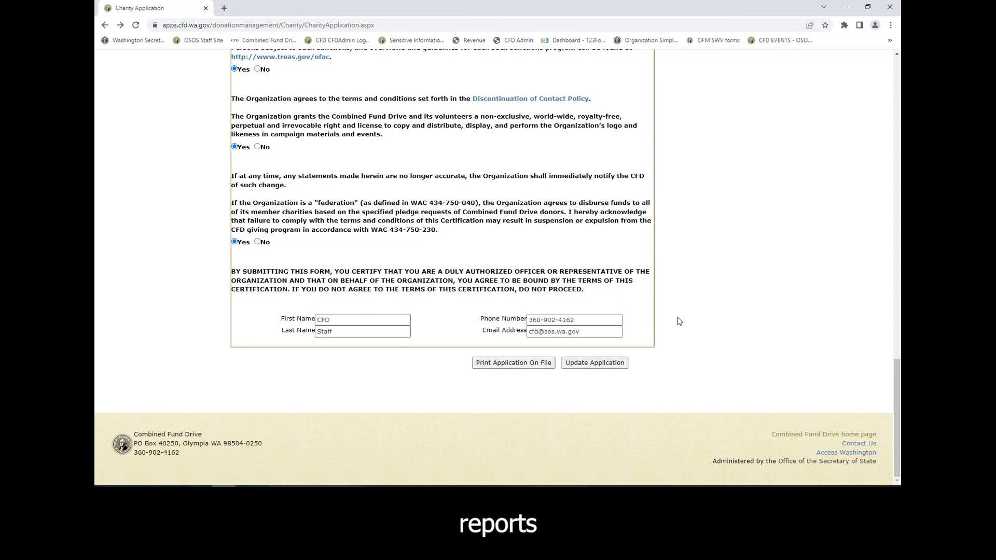
scroll(679, 322, up, 15)
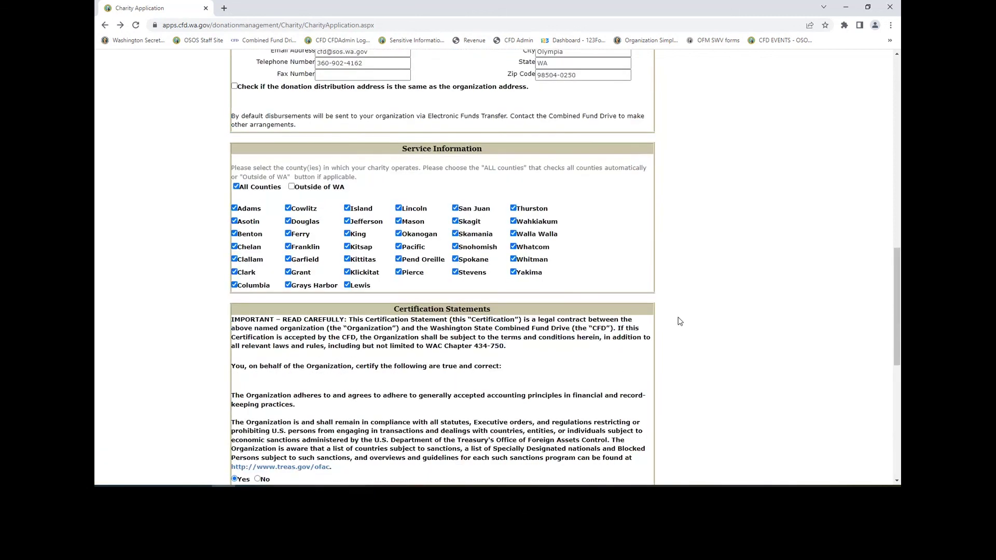
scroll(679, 321, up, 10)
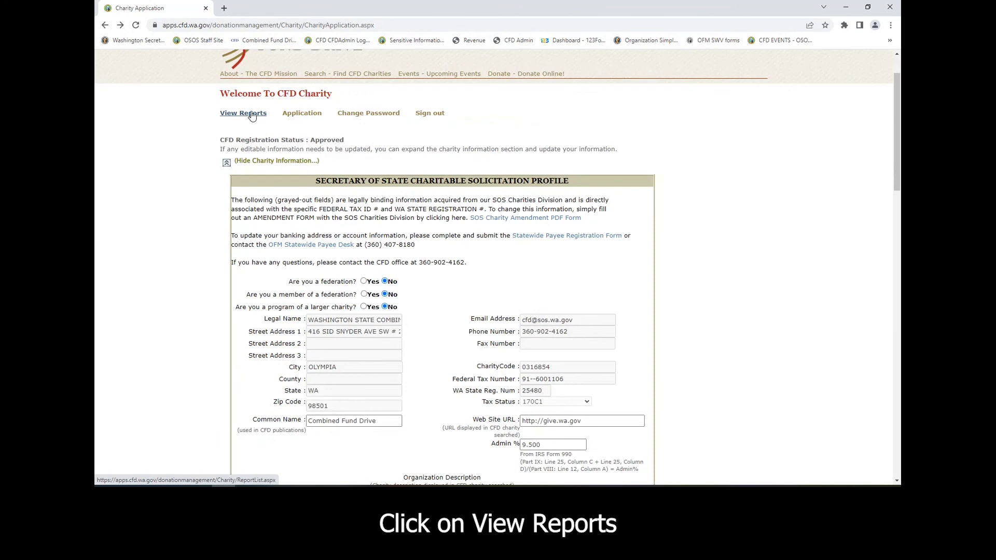
From View Reports, open the Fund Disbursement Report link in the report table.
click(253, 117)
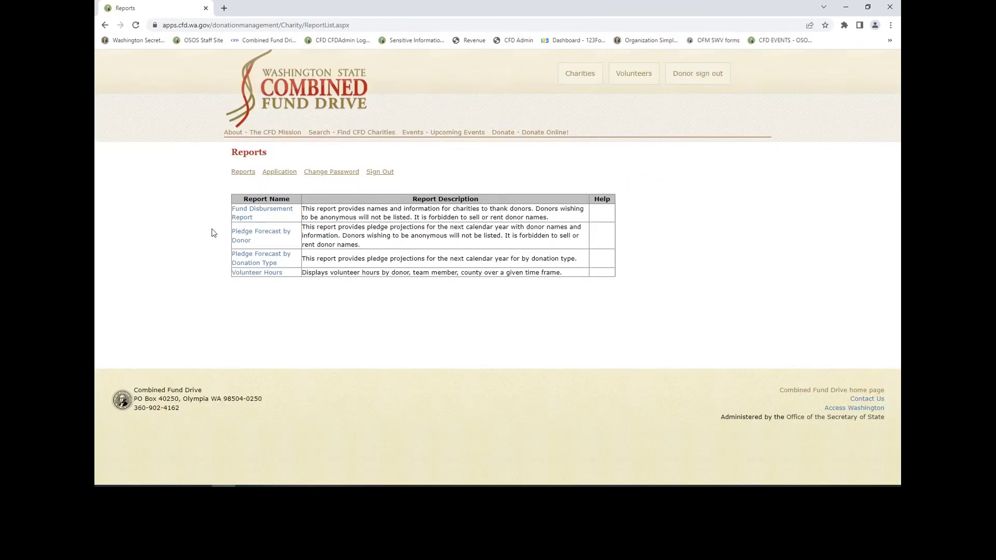
click(241, 218)
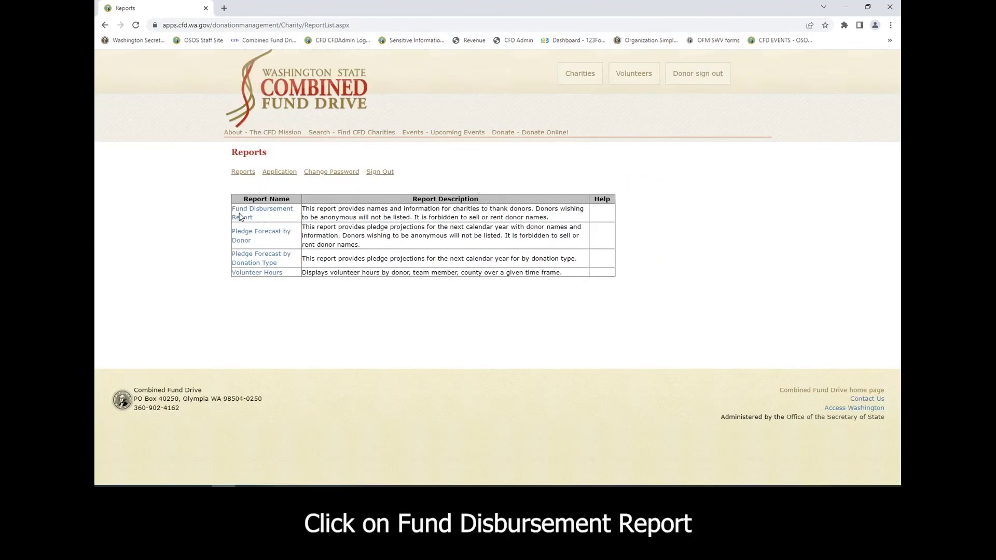
click(241, 217)
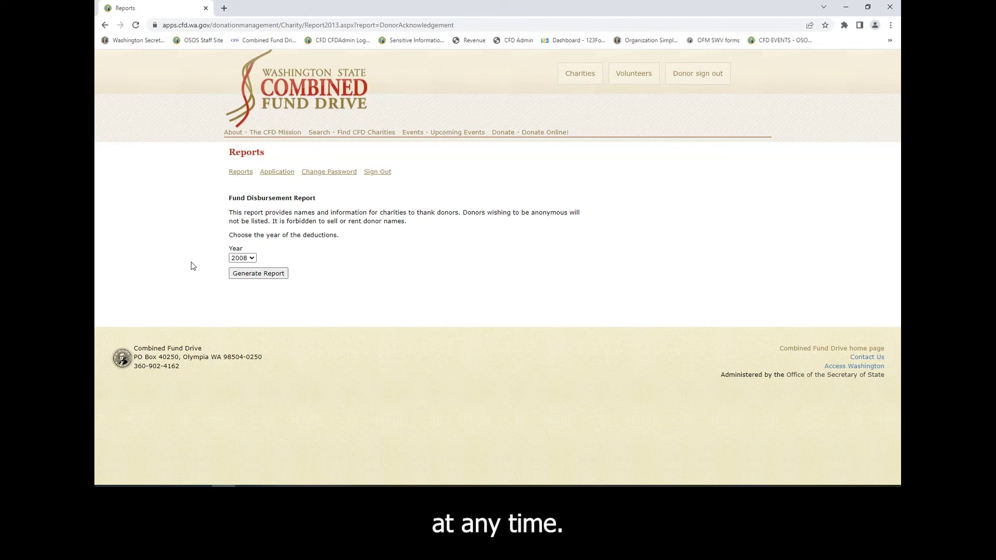
Generate the Fund Disbursement Report for year 2021, download it as Excel, and open it.
click(252, 258)
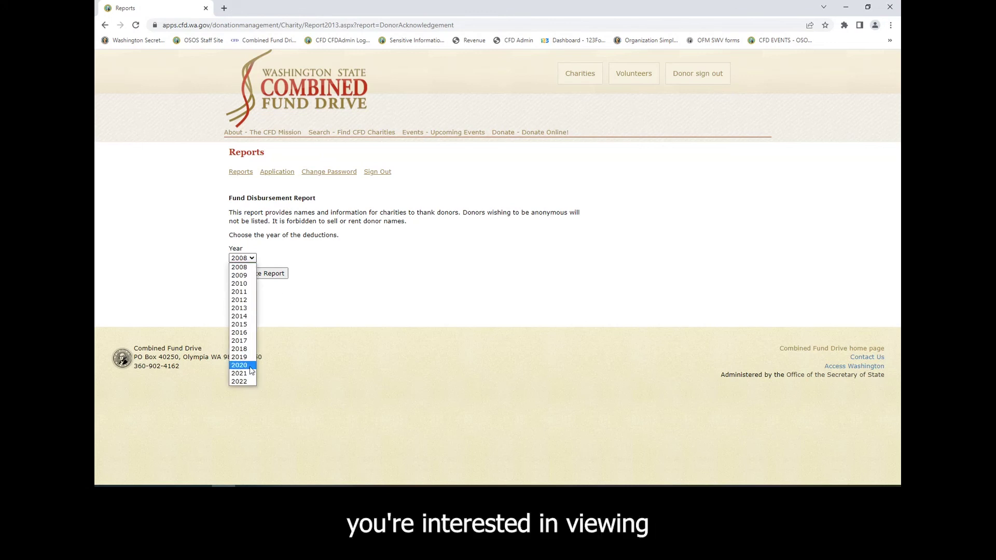
click(251, 374)
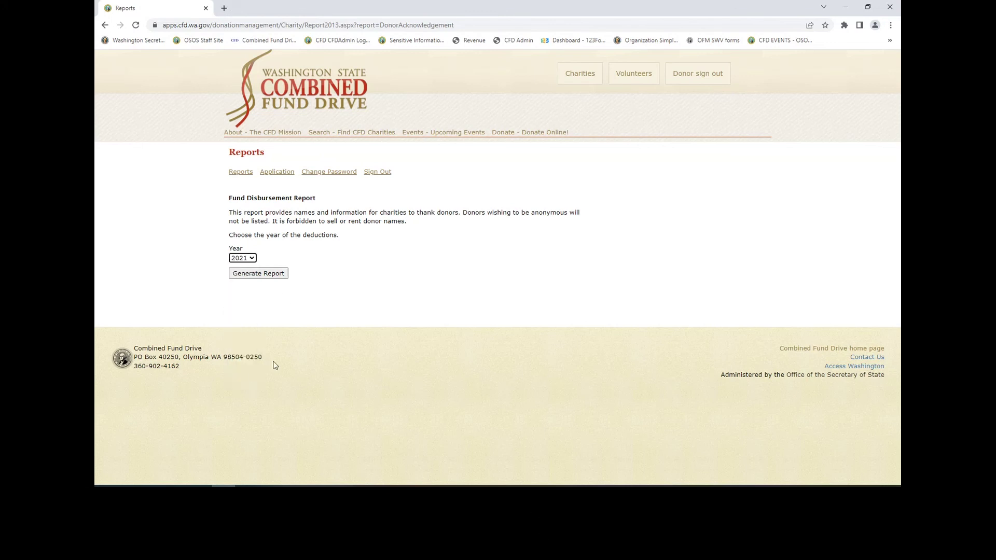
click(259, 275)
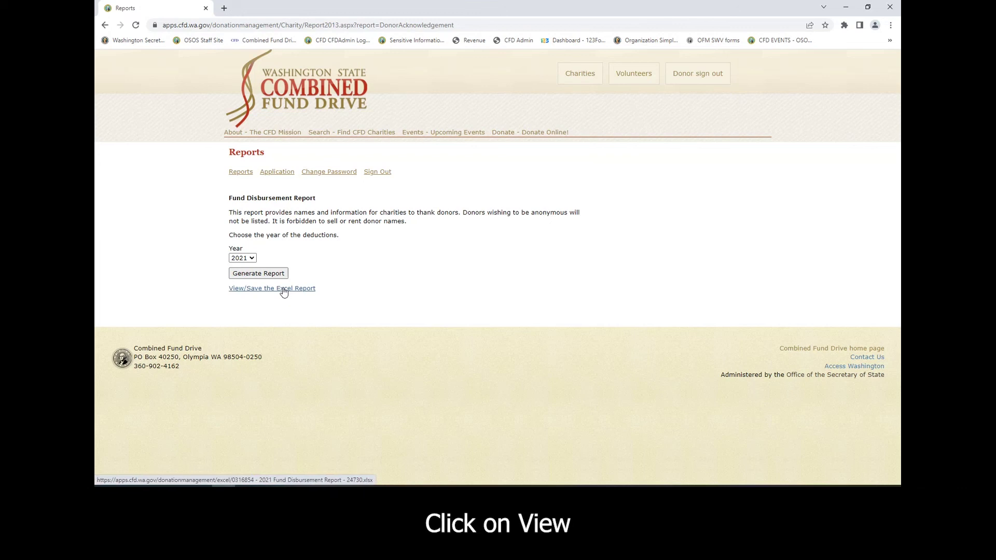
click(283, 289)
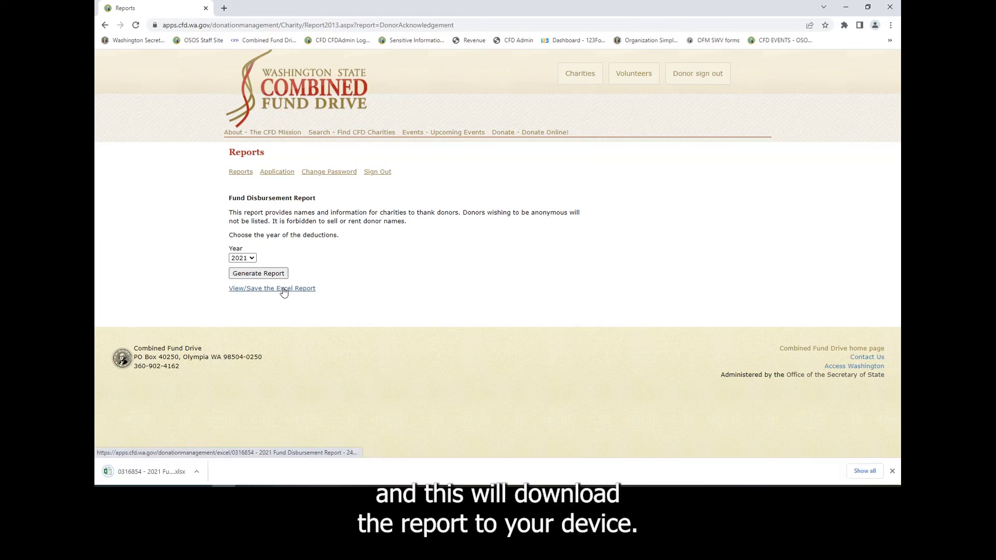
click(160, 476)
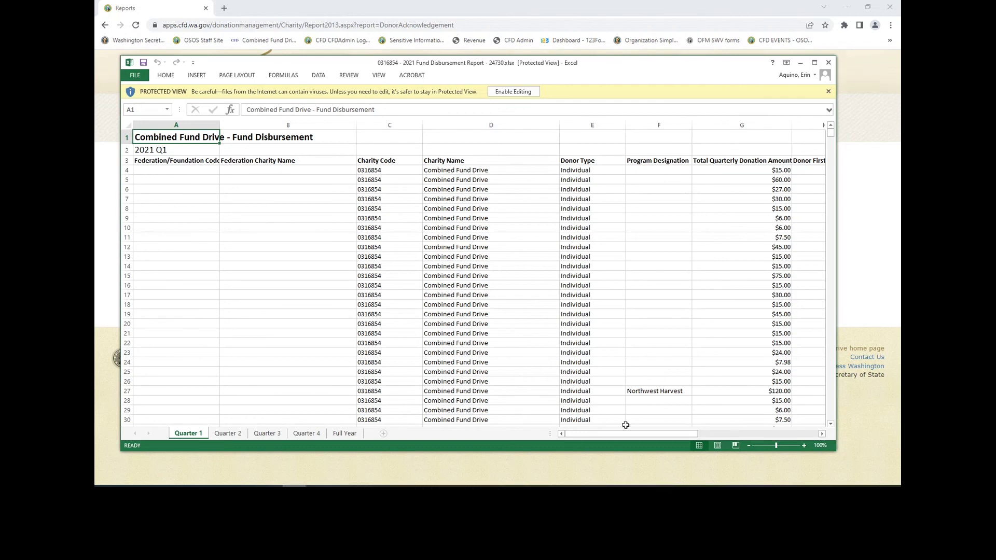
Reveal the donor name columns and browse the Quarter 2, Quarter 3, Quarter 4 and Full Year sheets.
drag(626, 433, 653, 434)
click(602, 256)
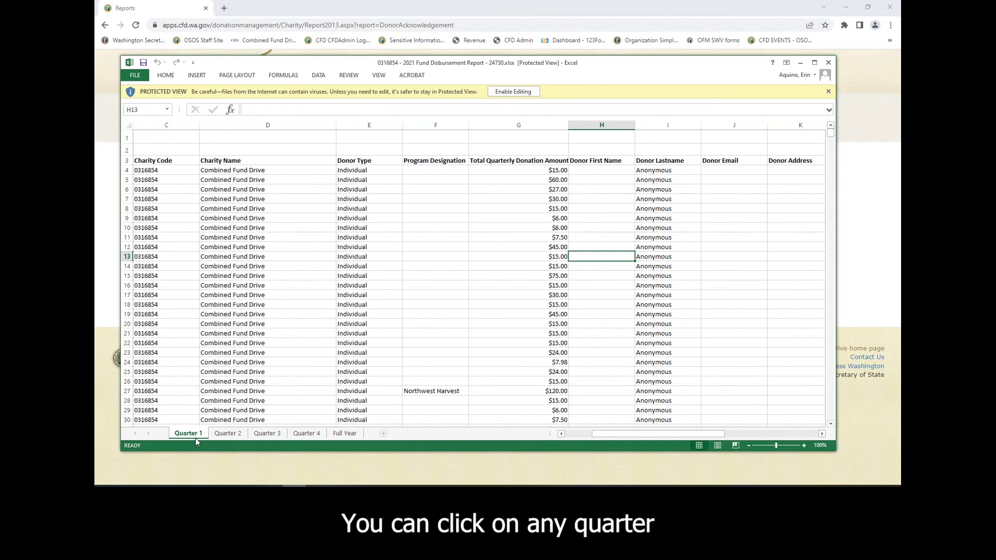
click(232, 434)
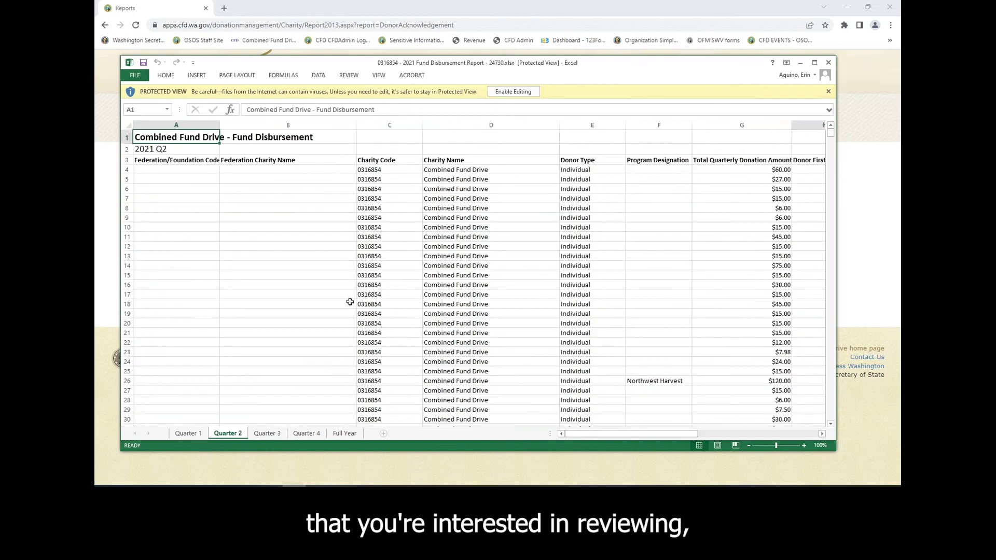
click(273, 436)
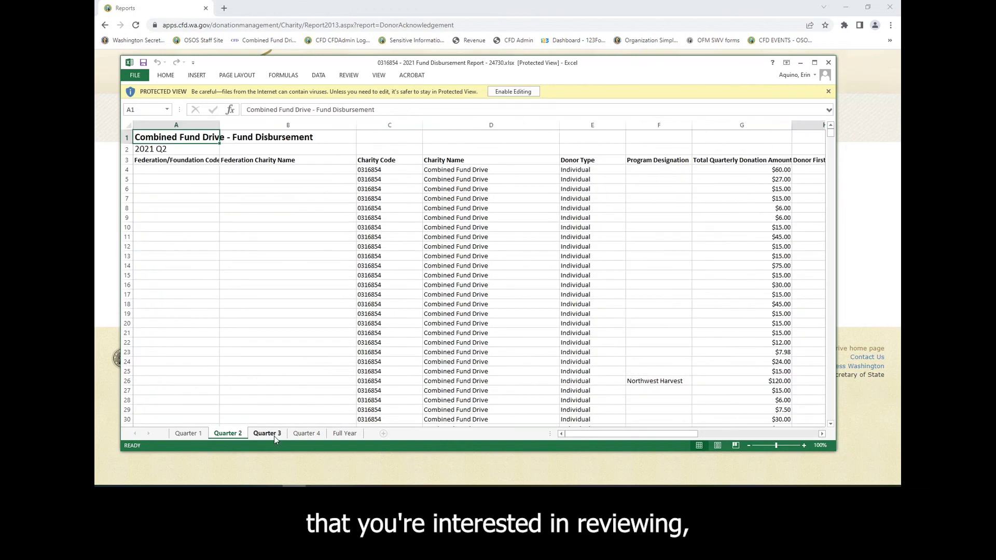
click(304, 434)
click(352, 434)
Scroll through the Full Year sheet, close Excel, and return to the portal's Reports list.
scroll(356, 340, down, 3)
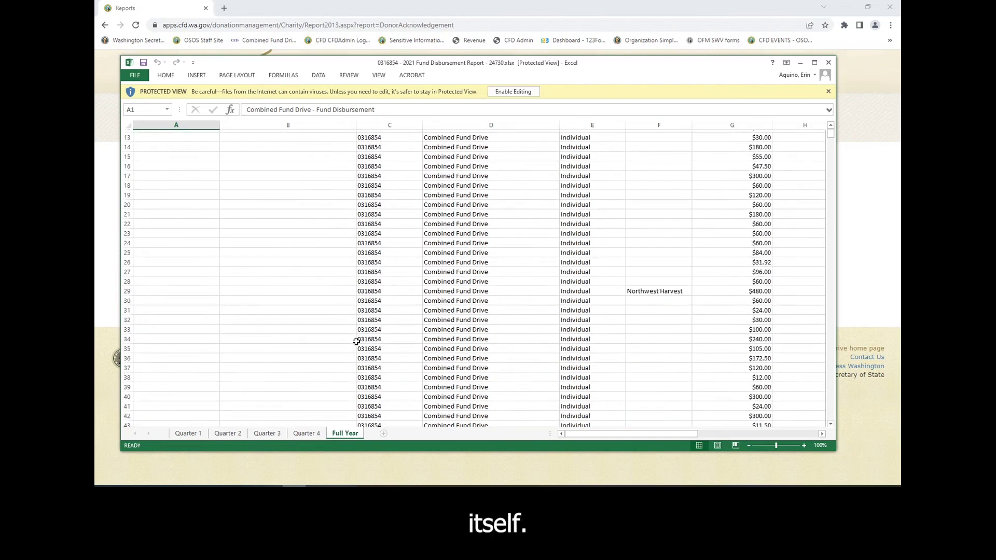
scroll(356, 339, down, 3)
scroll(356, 339, up, 4)
scroll(357, 342, up, 1)
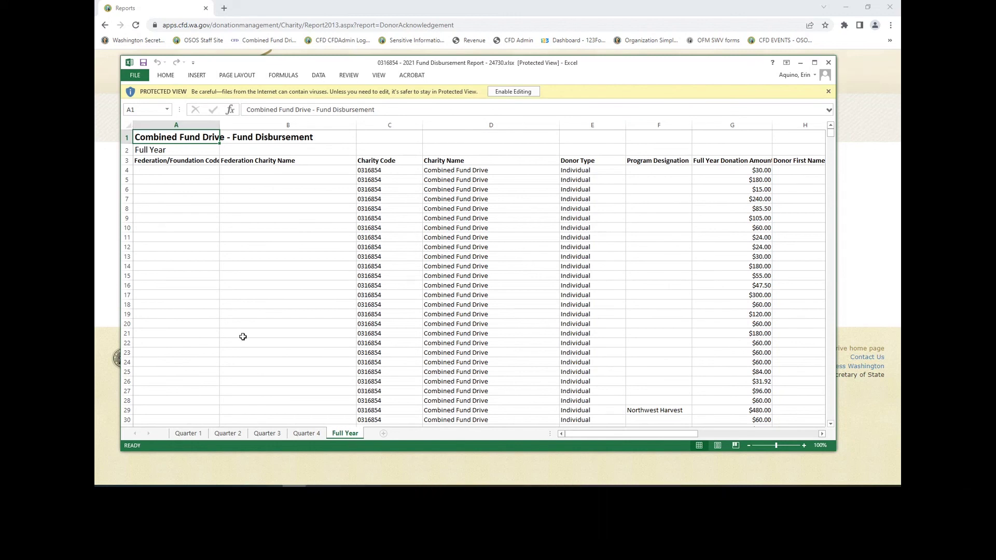
click(828, 63)
click(242, 172)
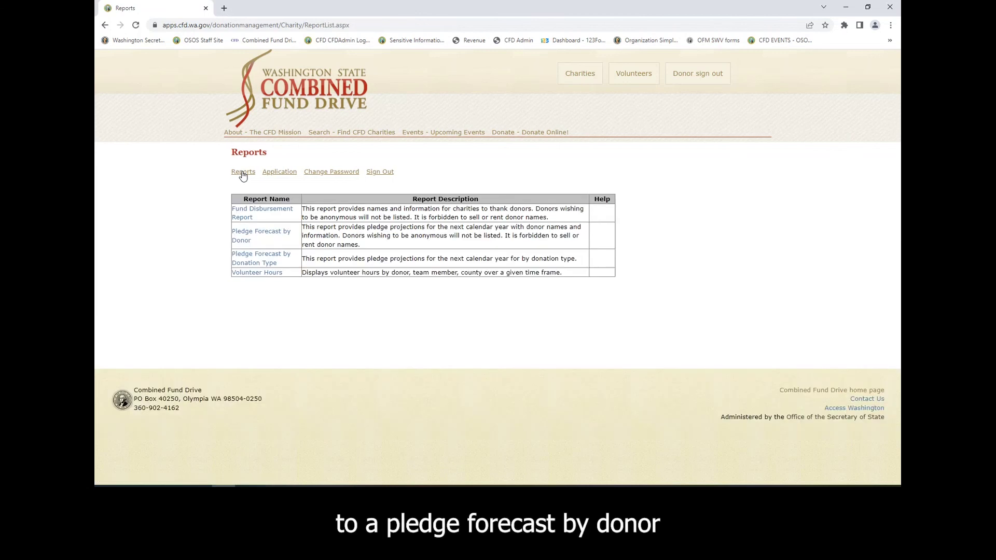